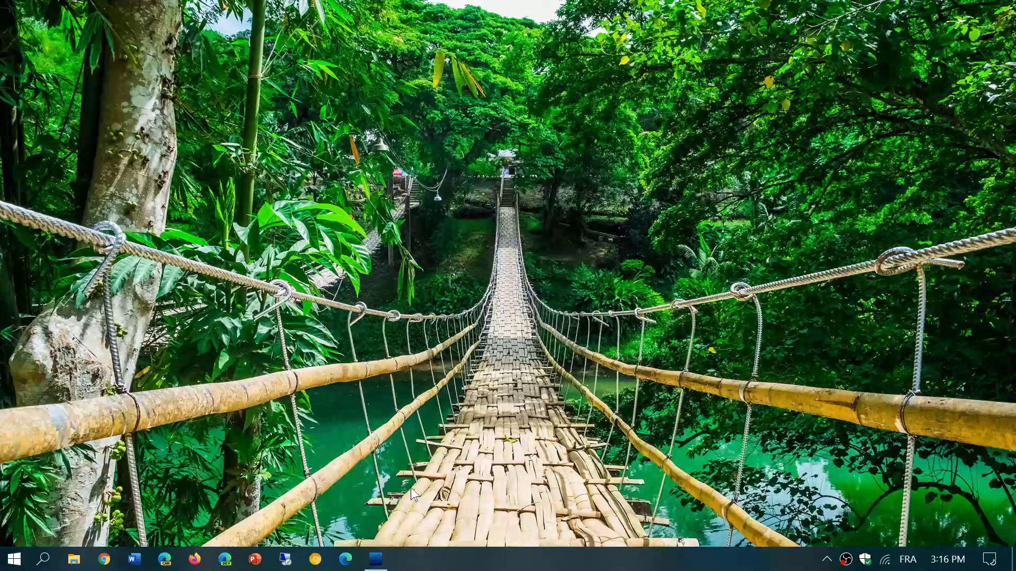
Restore the SDR# window, tuned to 13.845 MHz in AM on the RTL-SDR source
{"action": "mouse_move", "coordinate": [372, 564]}
{"action": "left_click", "coordinate": [378, 563]}
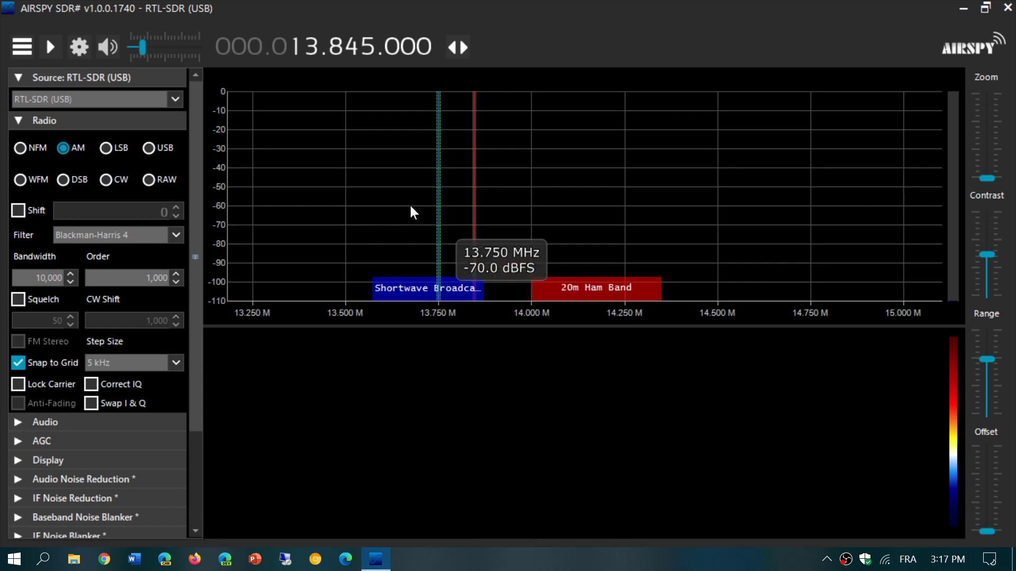
Start the receiver on 13.845 MHz AM, which shows only a flat noise floor
{"action": "left_click", "coordinate": [52, 44]}
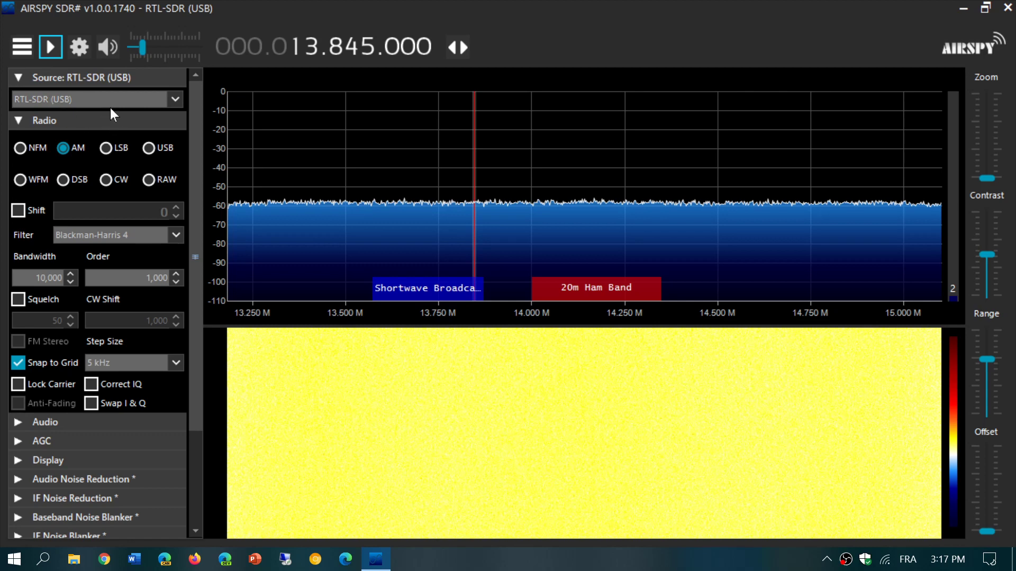
Open the RTL-SDR settings' sampling mode list, then relaunch SDR#
{"action": "left_click", "coordinate": [82, 52]}
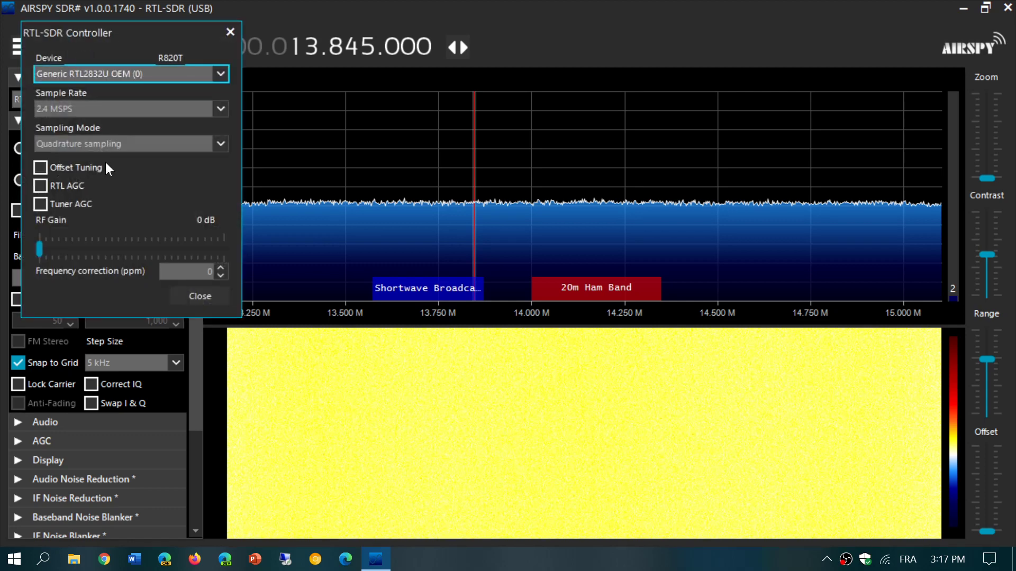
{"action": "left_click", "coordinate": [121, 146]}
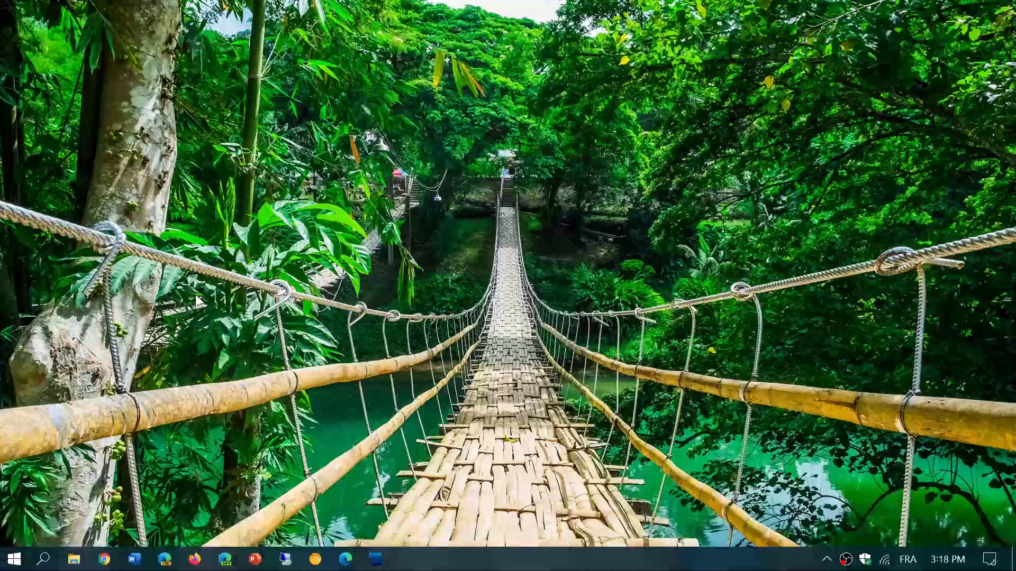
{"action": "left_click", "coordinate": [375, 556]}
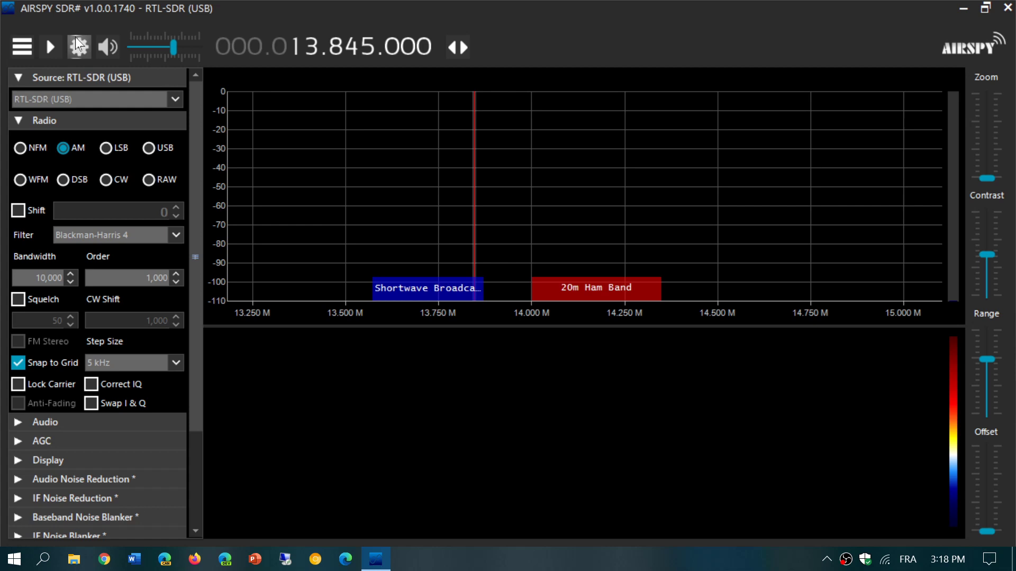
Set the RTL-SDR sampling mode to Direct sampling (Q branch) and close the settings
{"action": "left_click", "coordinate": [79, 46]}
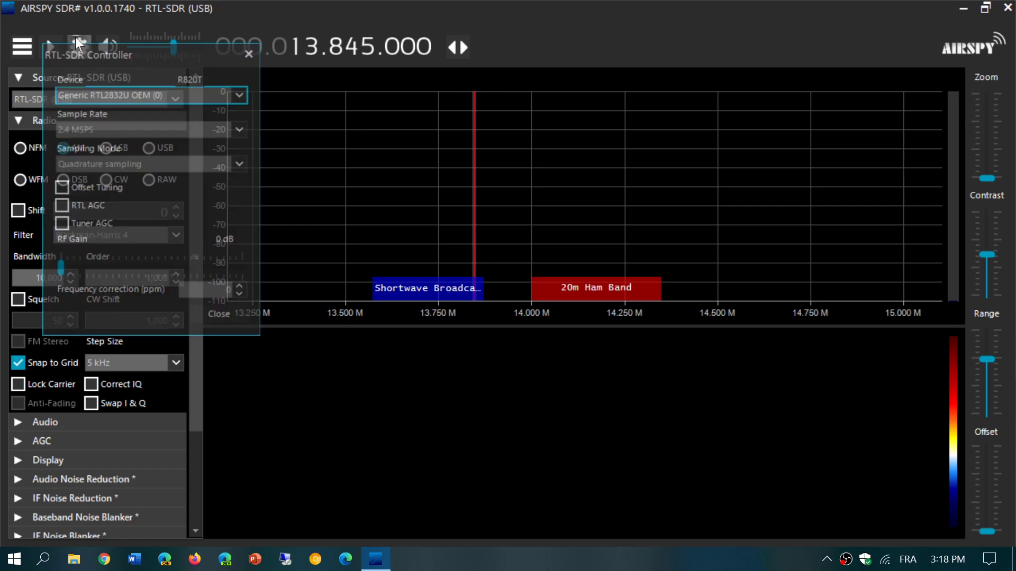
{"action": "left_click", "coordinate": [127, 171]}
{"action": "left_click", "coordinate": [134, 223]}
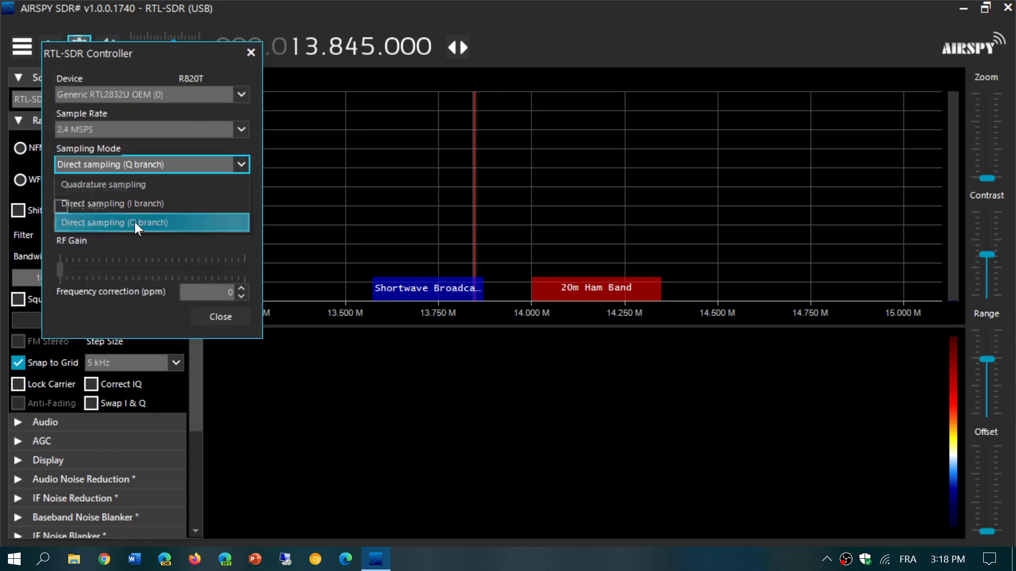
{"action": "left_click", "coordinate": [209, 321]}
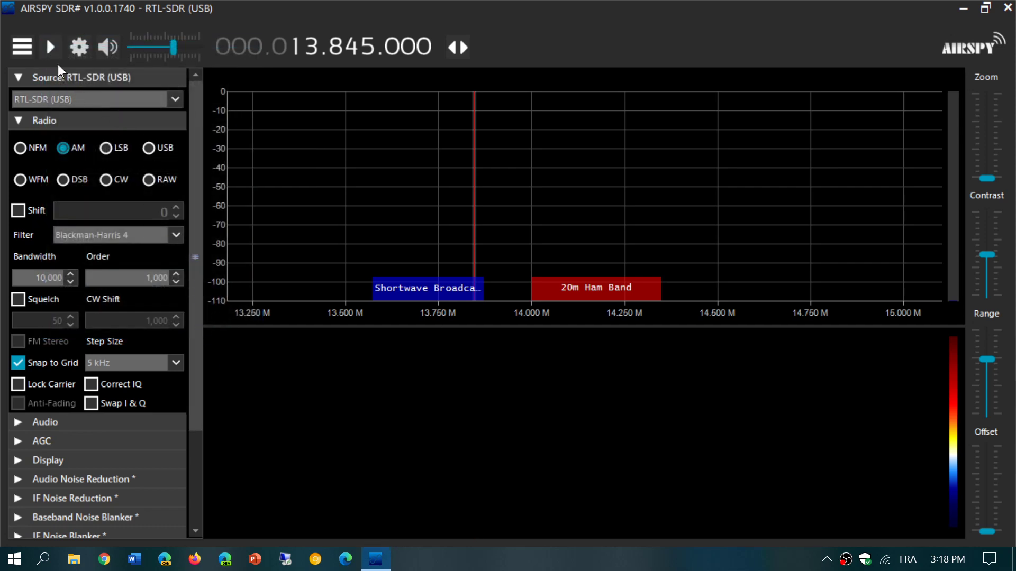
Start receiving 13.25–15 MHz in Direct sampling, and review the RTL-SDR settings without changes
{"action": "left_click", "coordinate": [52, 46]}
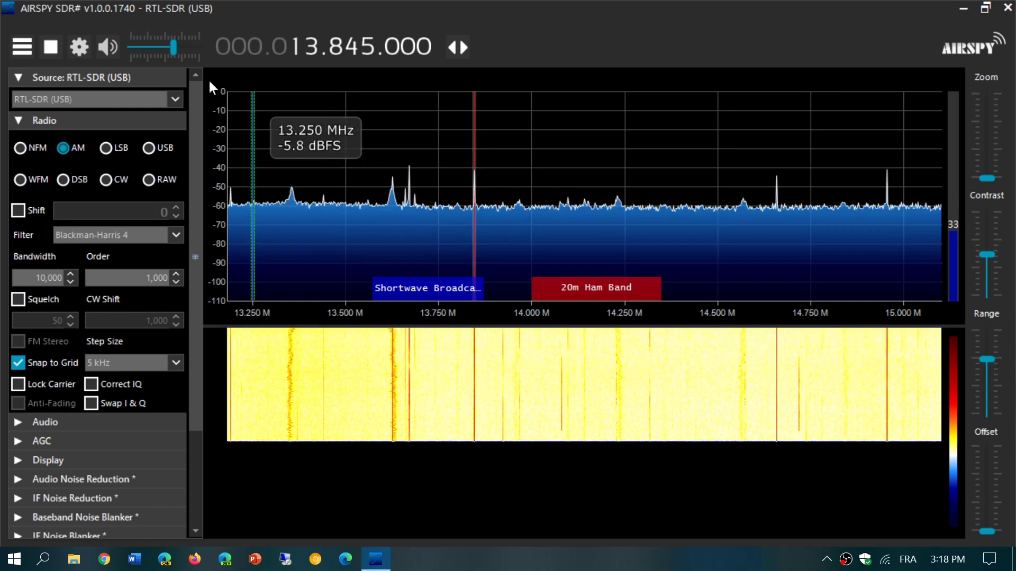
{"action": "left_click", "coordinate": [77, 47]}
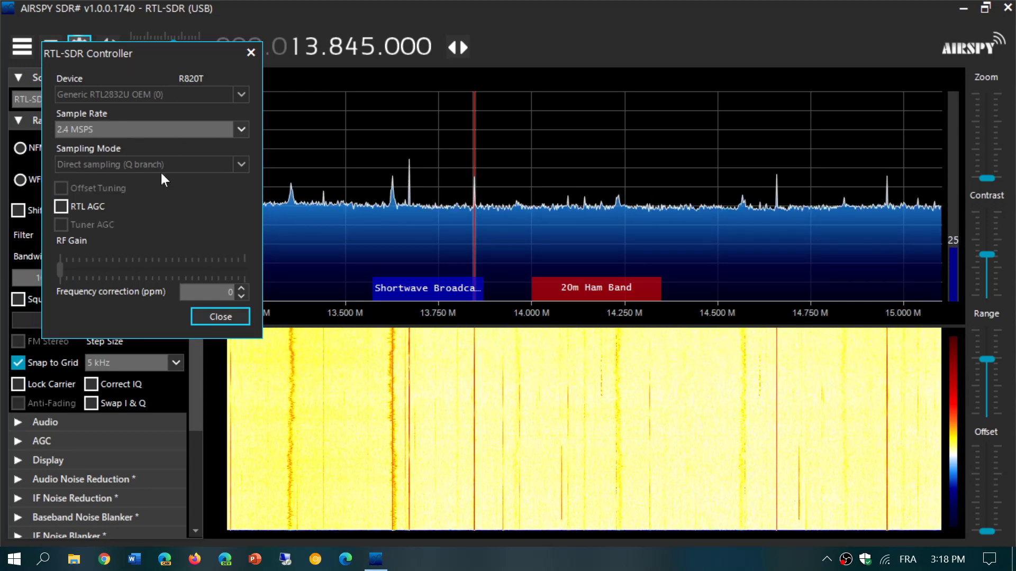
{"action": "left_click", "coordinate": [248, 51]}
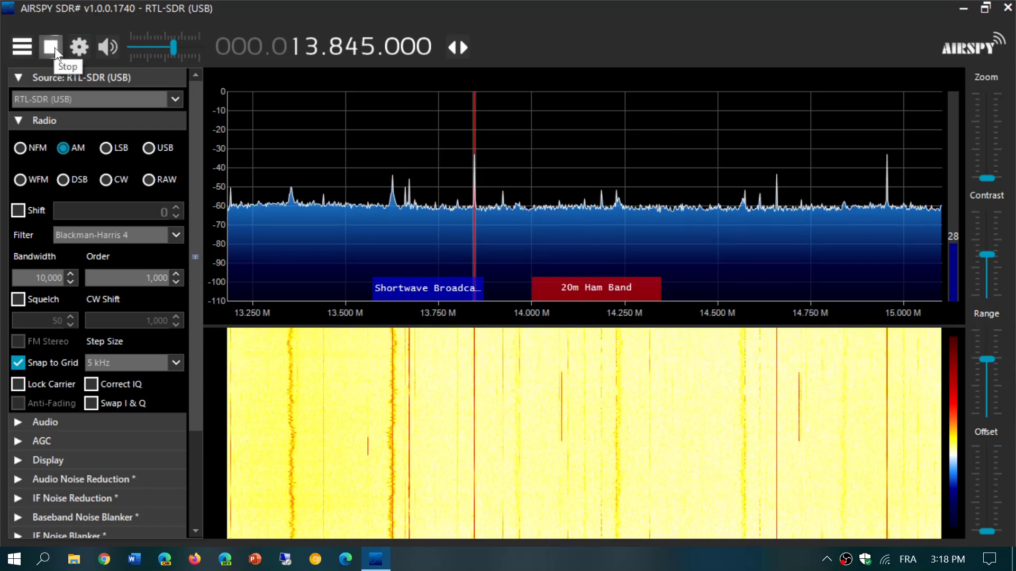
Step the frequency up about 150 MHz toward the 162.550 MHz Marine channel
{"action": "left_click", "coordinate": [274, 43]}
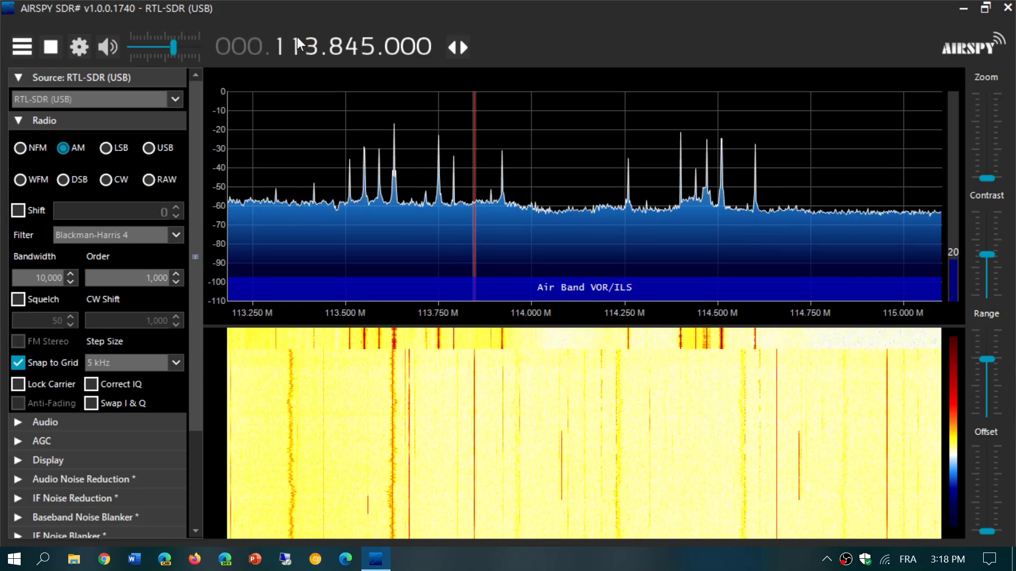
{"action": "left_click", "coordinate": [288, 43]}
{"action": "left_click", "coordinate": [289, 43]}
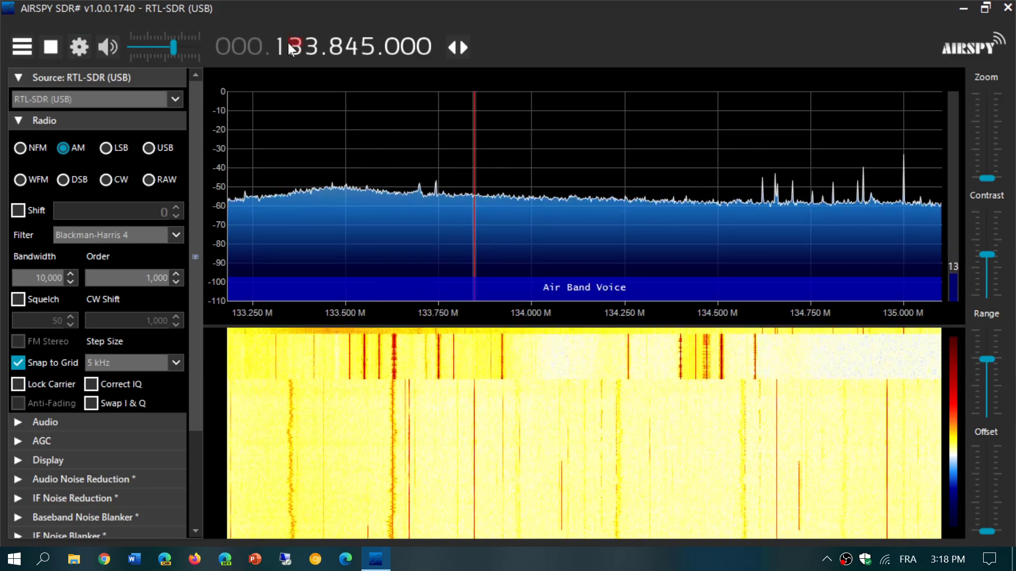
{"action": "left_click", "coordinate": [288, 42]}
{"action": "left_click", "coordinate": [288, 43]}
{"action": "left_click", "coordinate": [288, 43]}
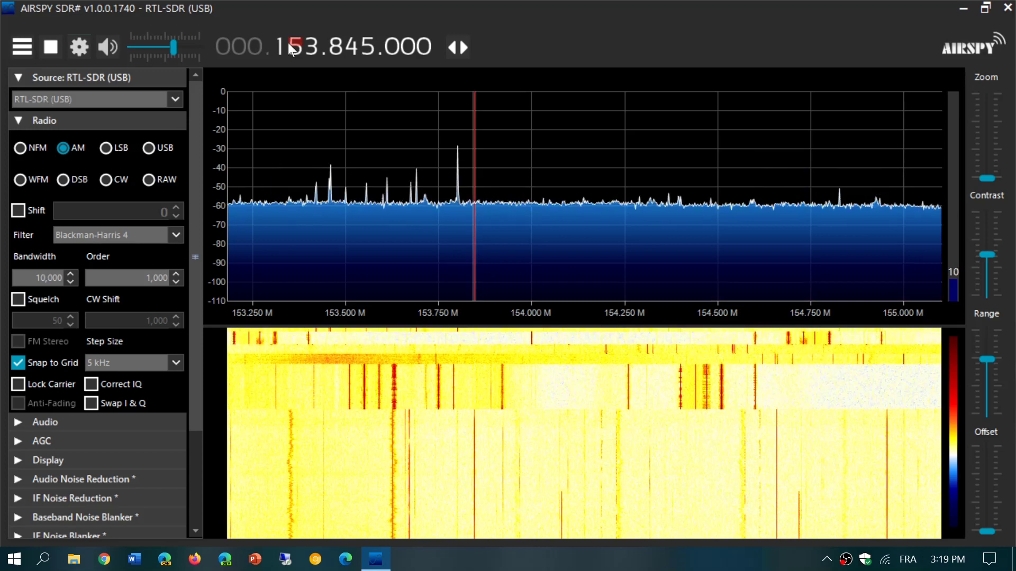
{"action": "left_click", "coordinate": [316, 54]}
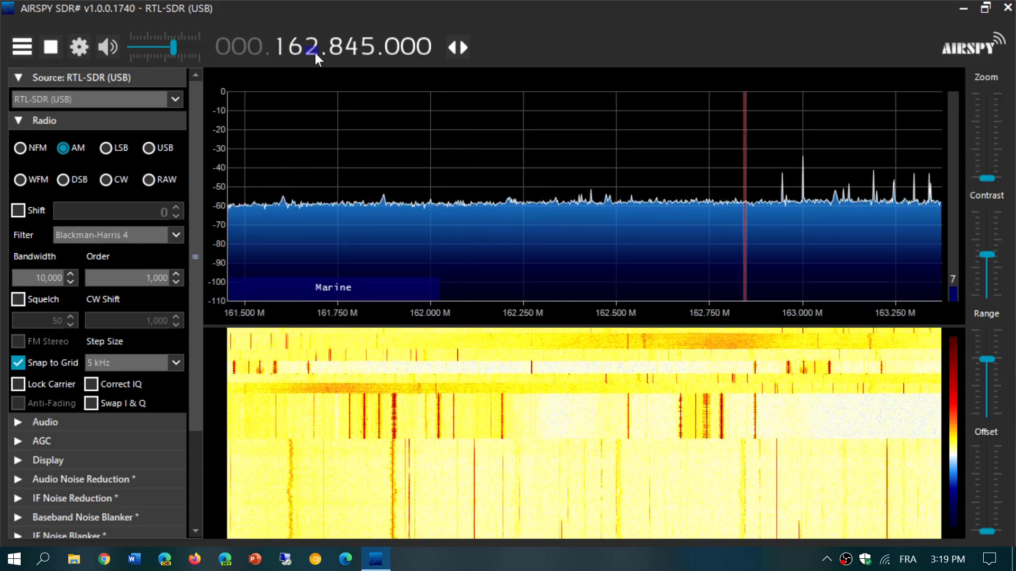
{"action": "left_click", "coordinate": [336, 53]}
{"action": "left_click", "coordinate": [337, 53]}
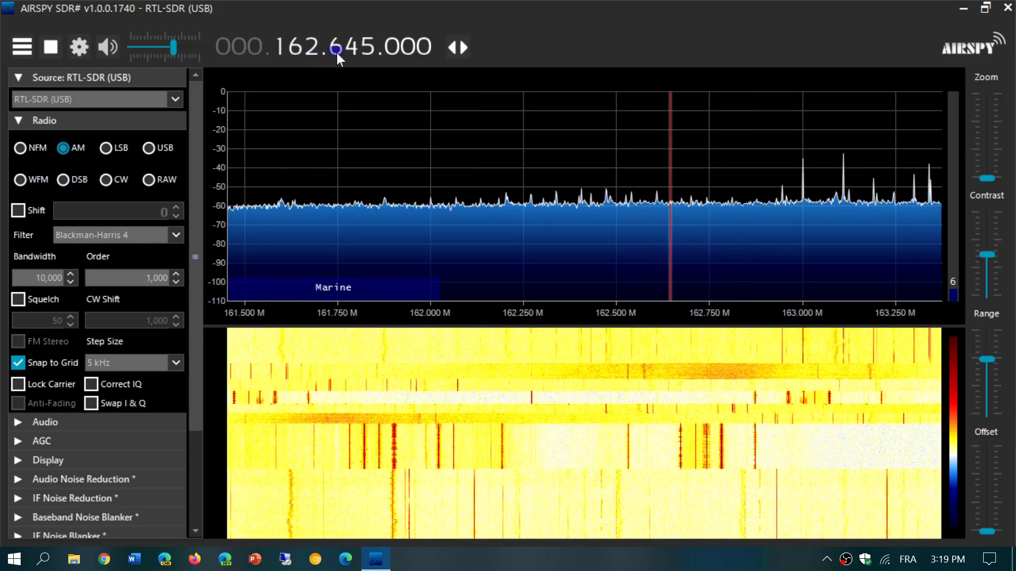
{"action": "left_click", "coordinate": [336, 53]}
Fine-tune to 162.550 MHz, switch to NFM, and stop reception
{"action": "scroll", "coordinate": [366, 39], "scroll_direction": "up", "scroll_amount": 5}
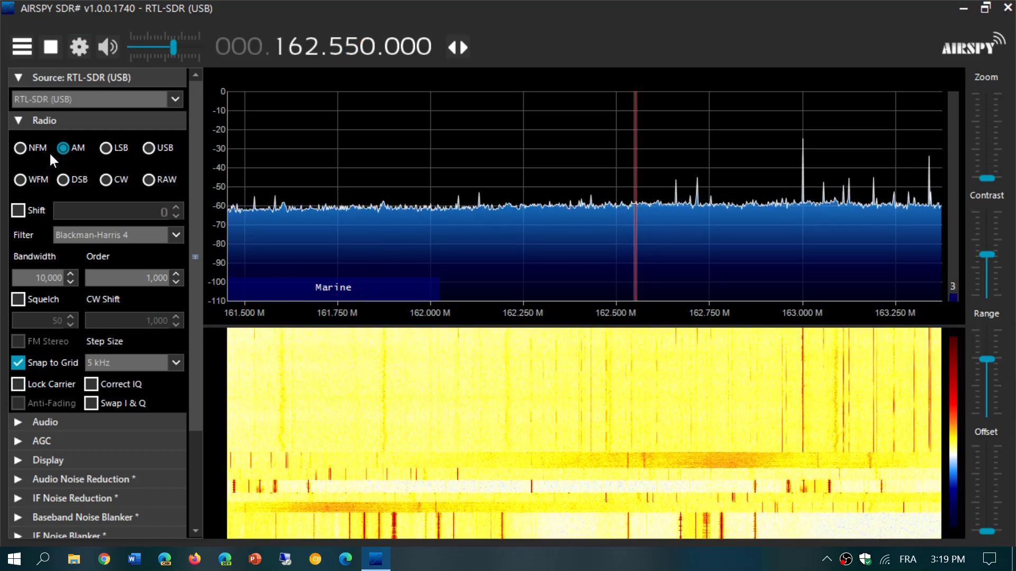
{"action": "left_click", "coordinate": [25, 148]}
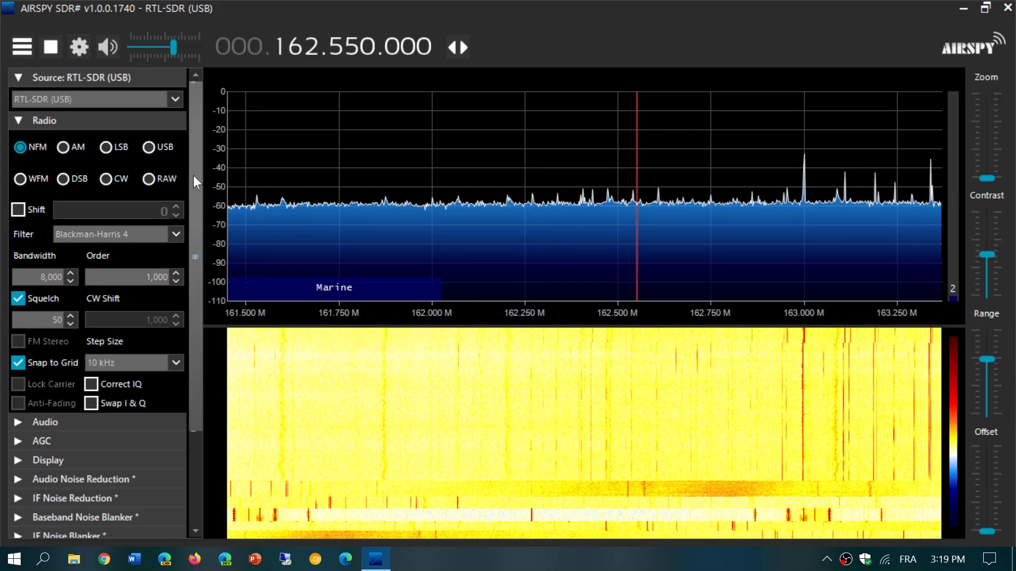
{"action": "left_click", "coordinate": [53, 48]}
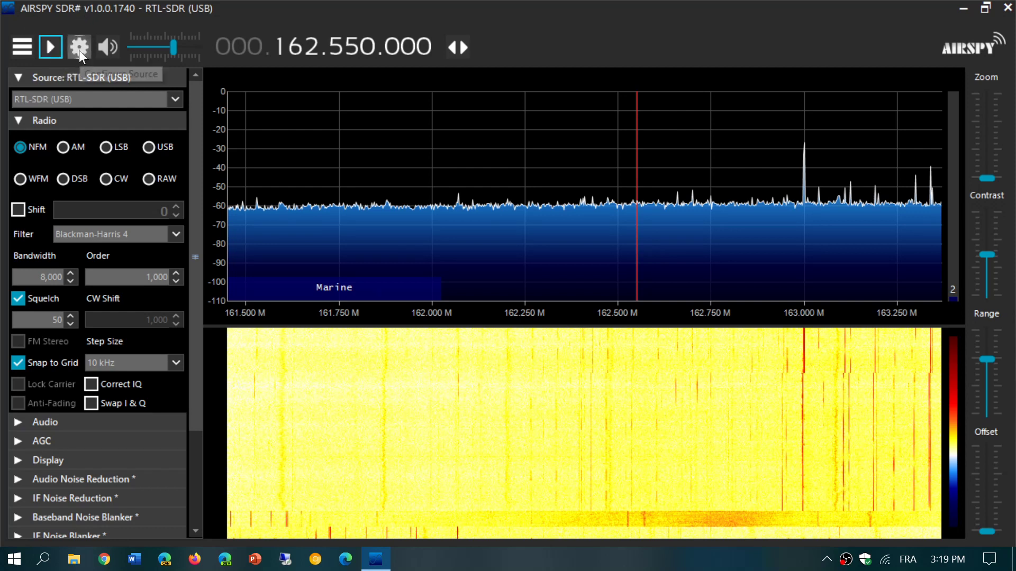
Switch the RTL-SDR back to Quadrature sampling and resume receiving at 162.550 MHz
{"action": "left_click", "coordinate": [79, 48]}
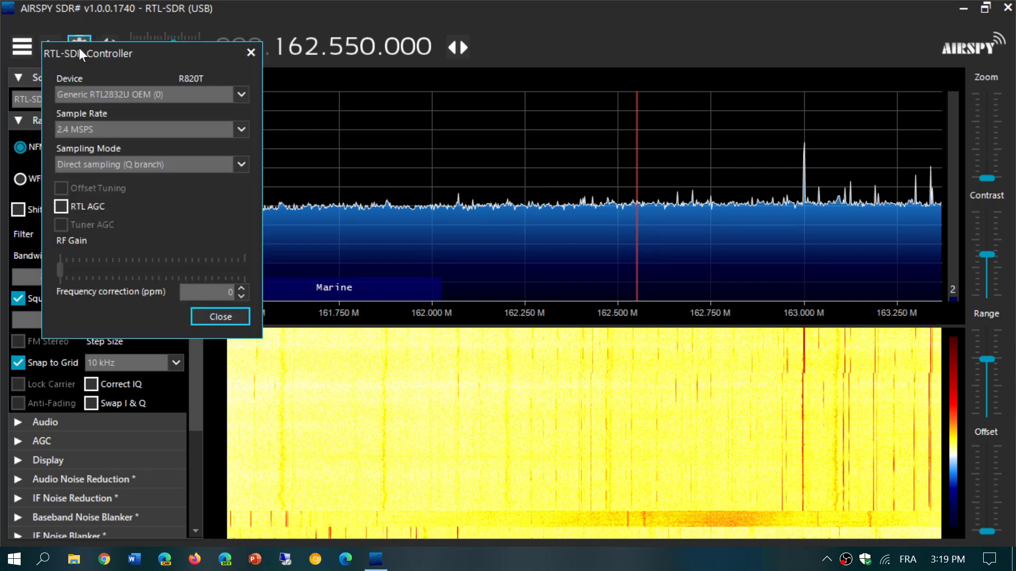
{"action": "left_click", "coordinate": [144, 164]}
{"action": "left_click", "coordinate": [143, 185]}
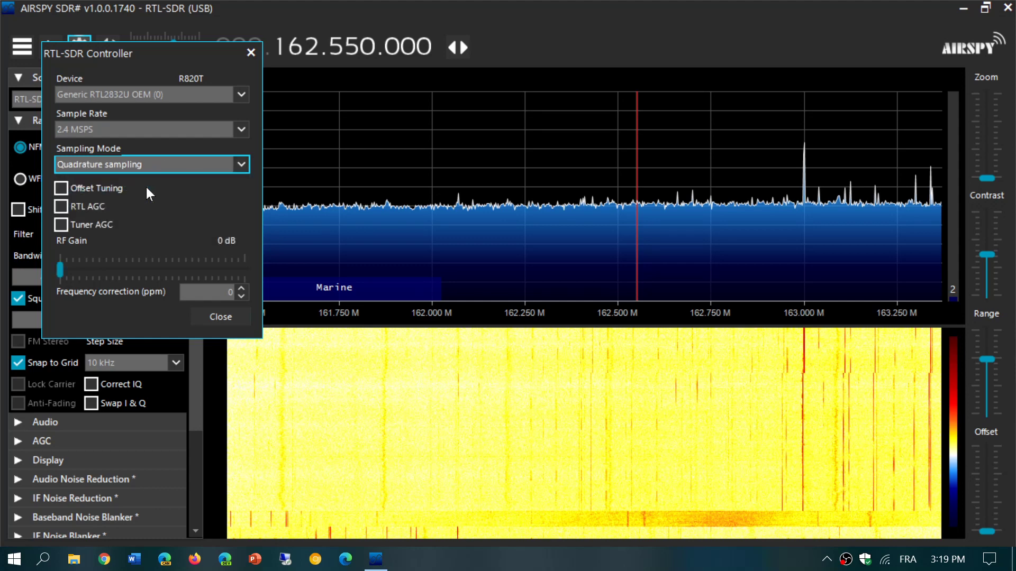
{"action": "left_click", "coordinate": [220, 317]}
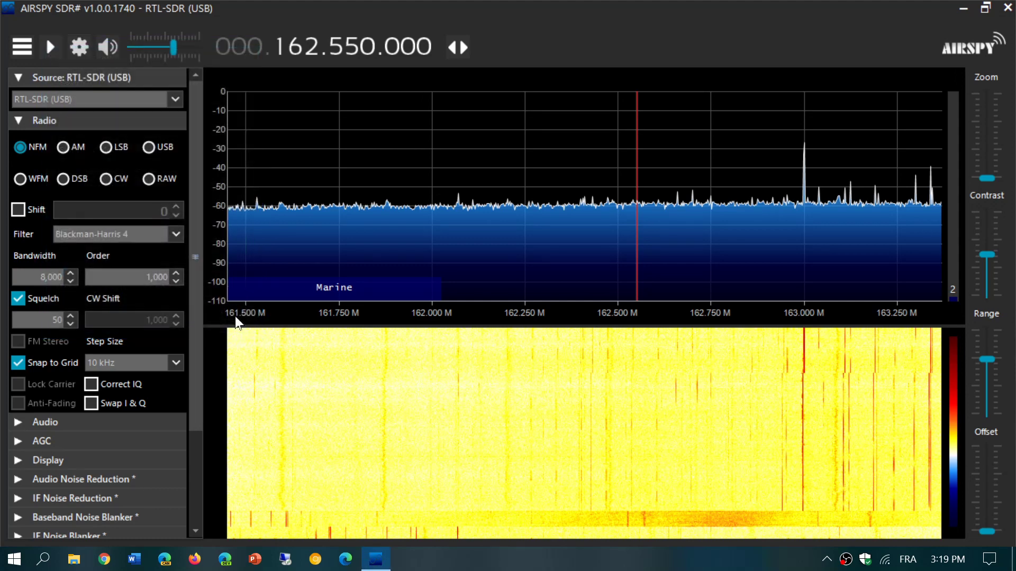
{"action": "left_click", "coordinate": [52, 48]}
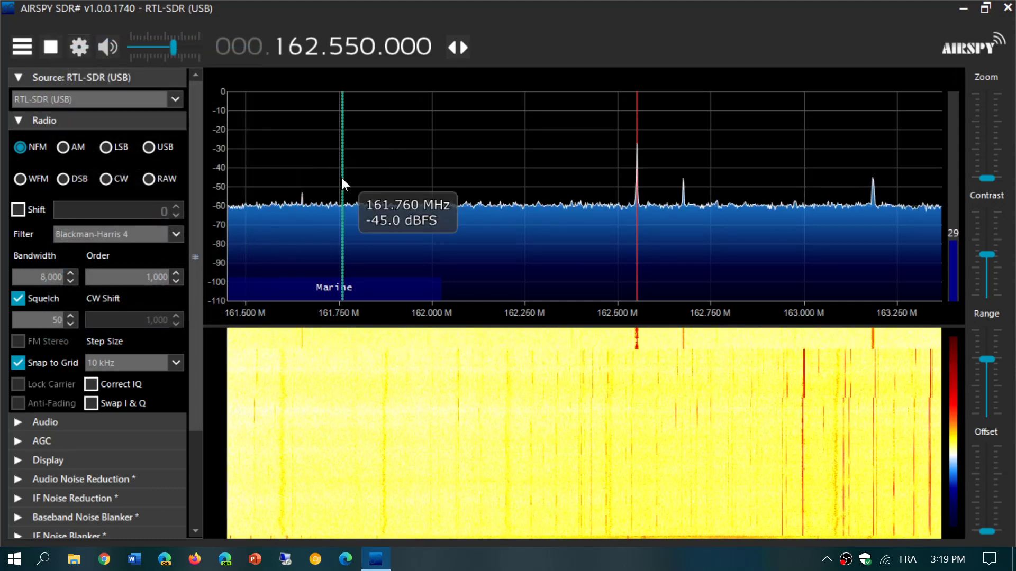